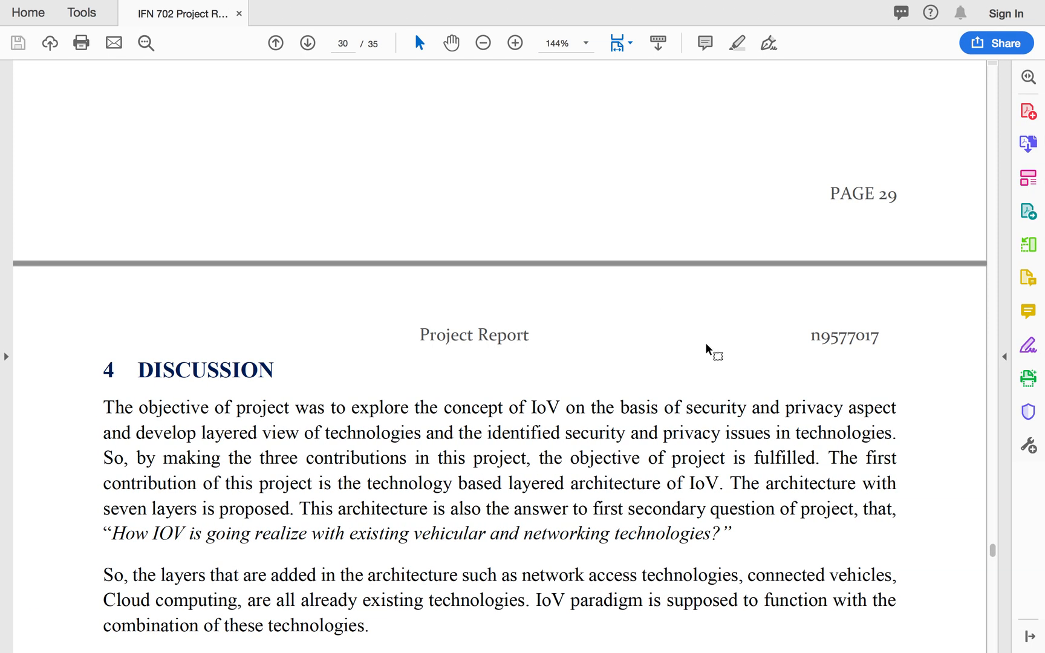
- Find the References section on page 33 of the project report, and switch to the LaTeX source in TeXstudio
{"action": "left_click_drag", "start_coordinate": [993, 549], "coordinate": [991, 599]}
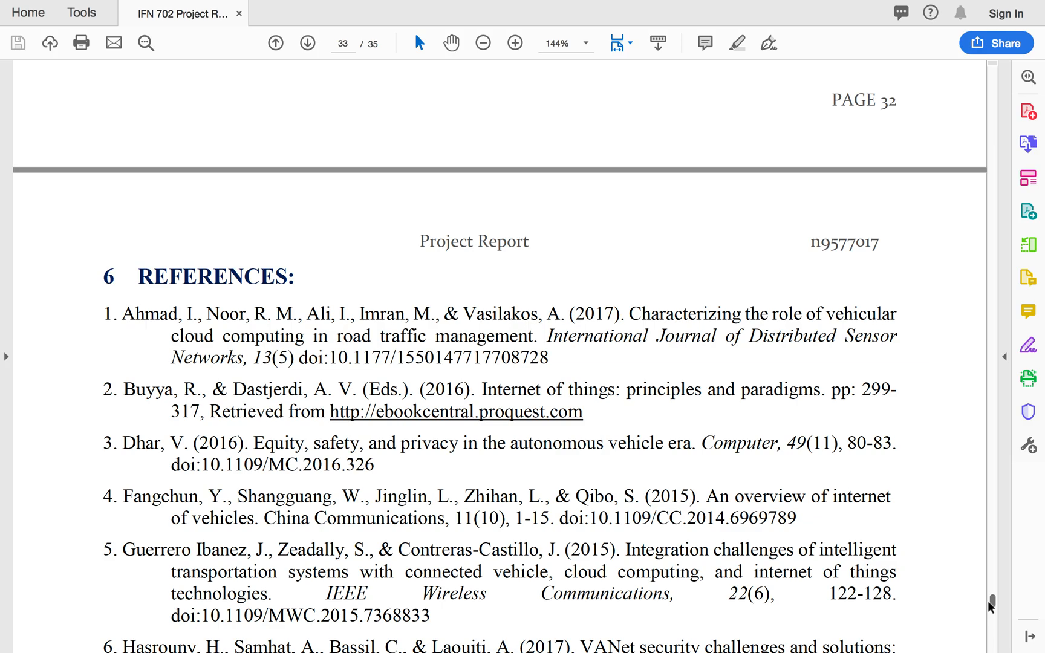
{"action": "scroll", "coordinate": [715, 515], "scroll_direction": "down", "scroll_amount": 5}
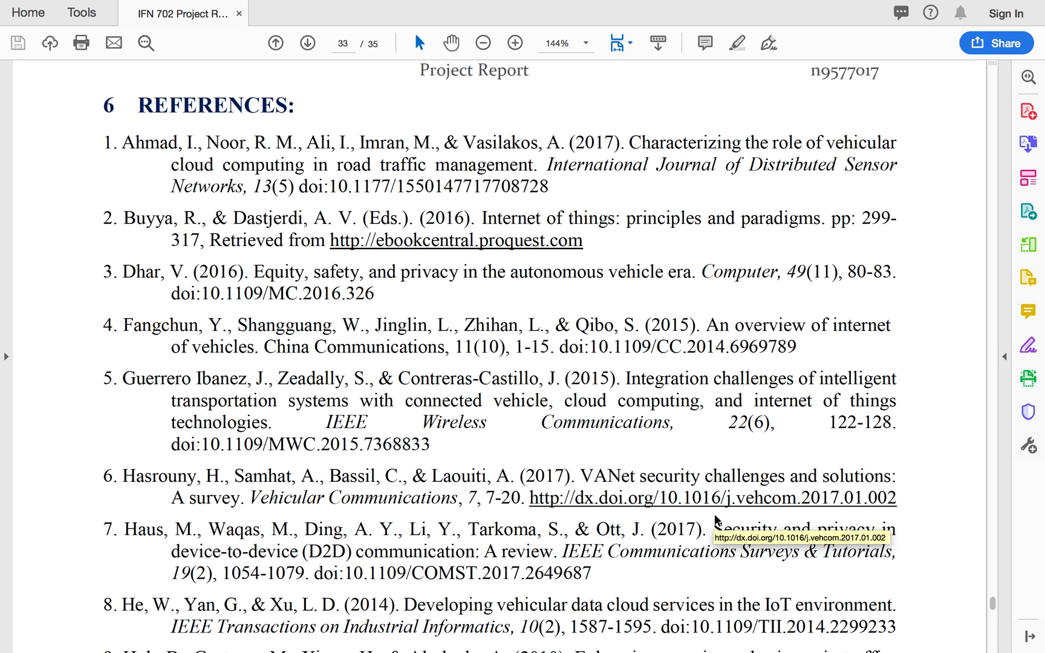
{"action": "key", "text": "ctrl+Right"}
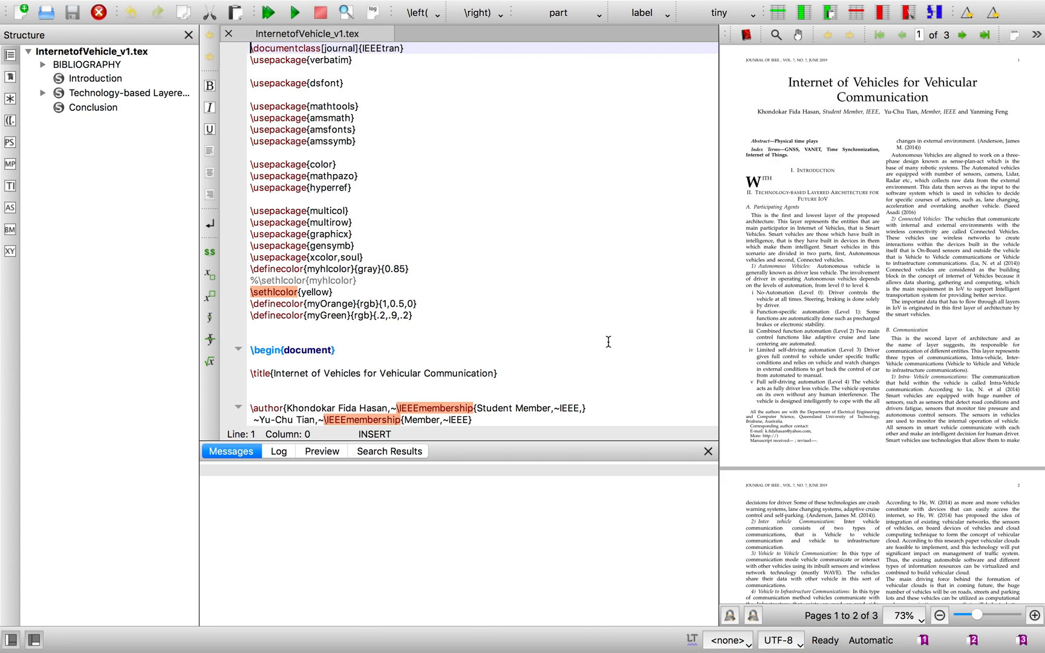
- Switch to Chrome, search Google for "jabref download" and open the JabRef website
{"action": "key", "text": "ctrl+Right"}
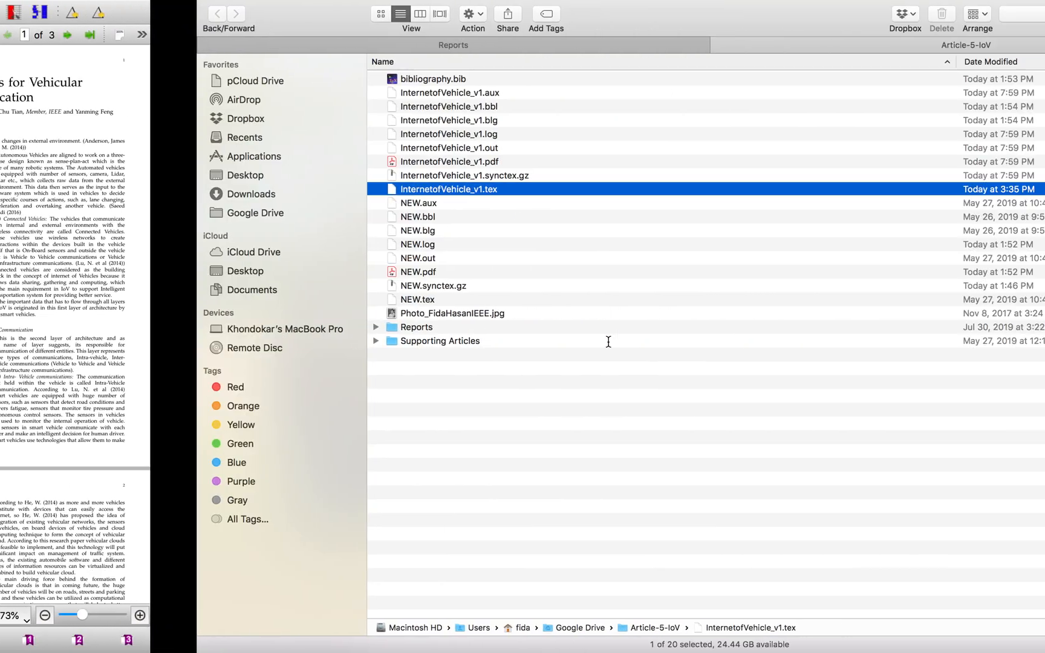
{"action": "key", "text": "ctrl+Right"}
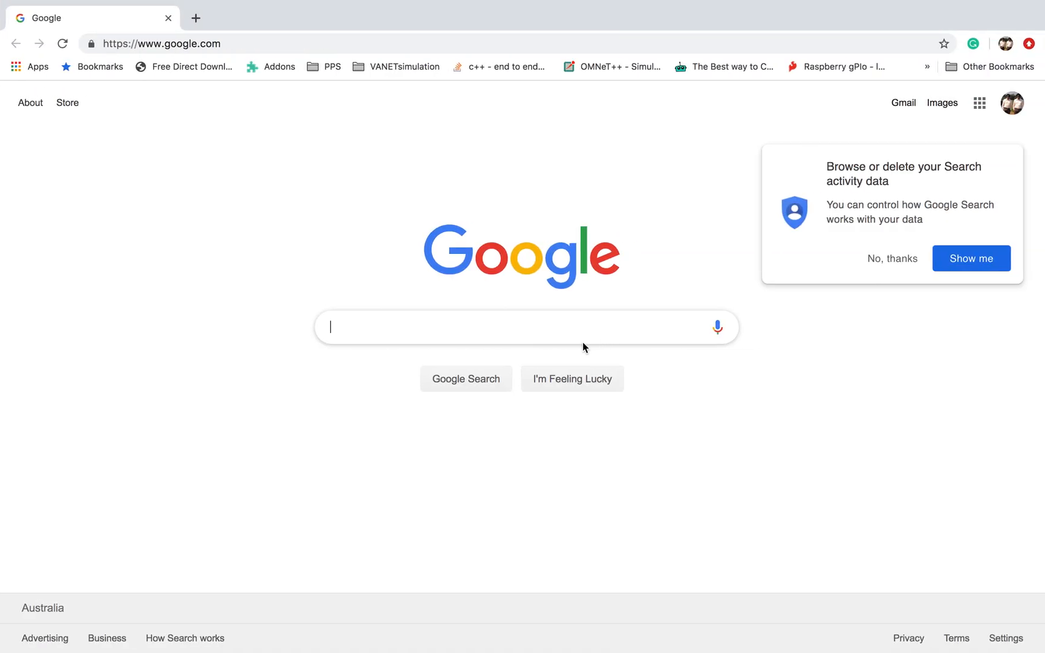
{"action": "type", "text": "jab"}
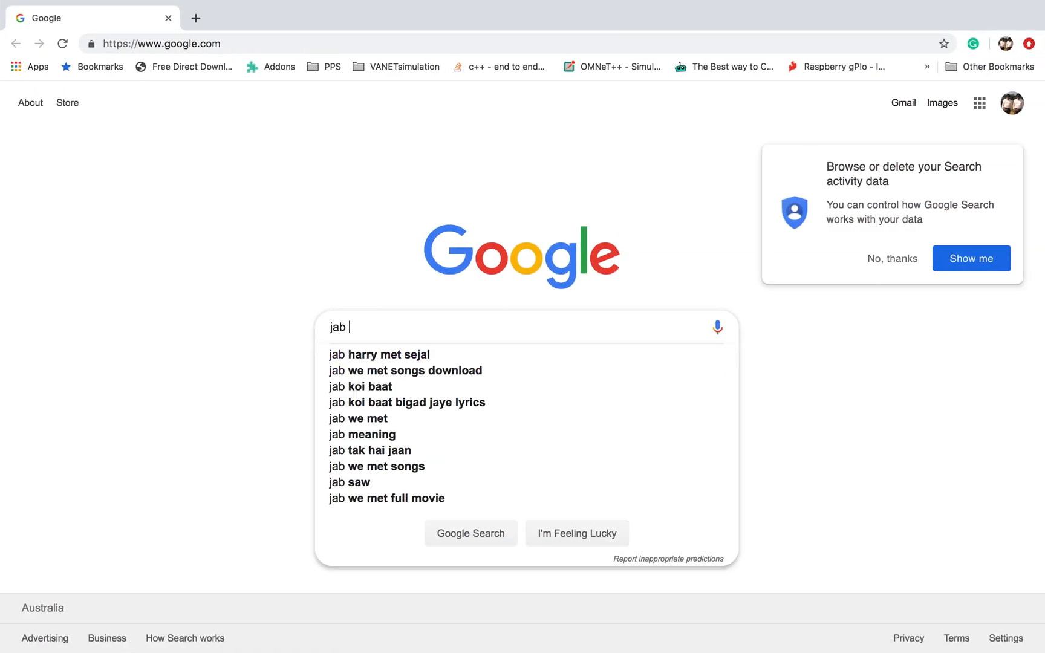
{"action": "type", "text": "re"}
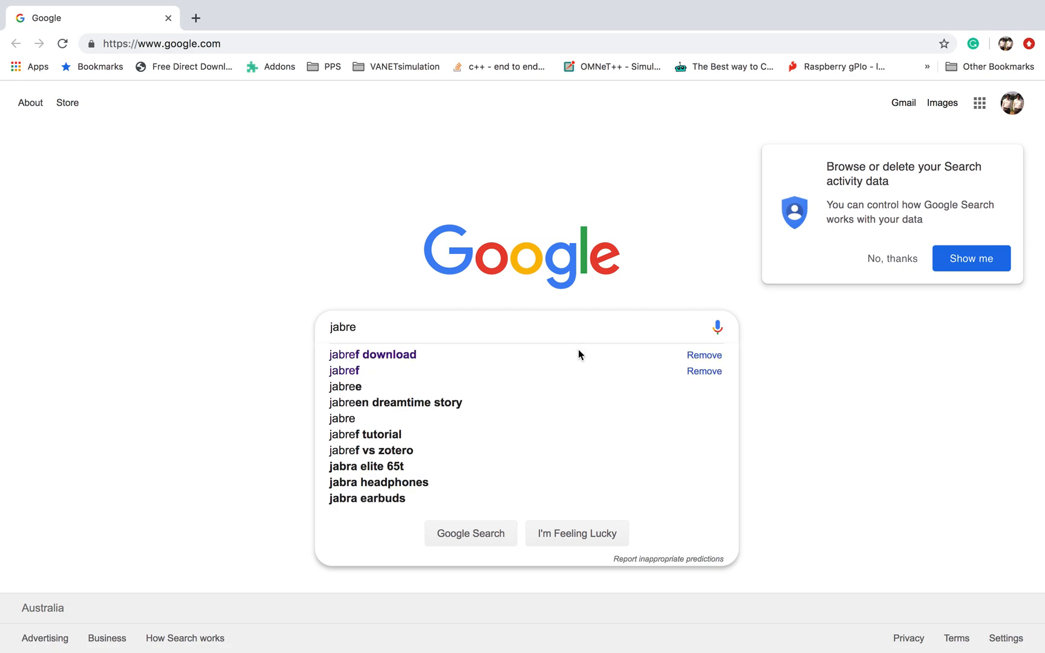
{"action": "left_click", "coordinate": [555, 358]}
{"action": "left_click", "coordinate": [156, 219]}
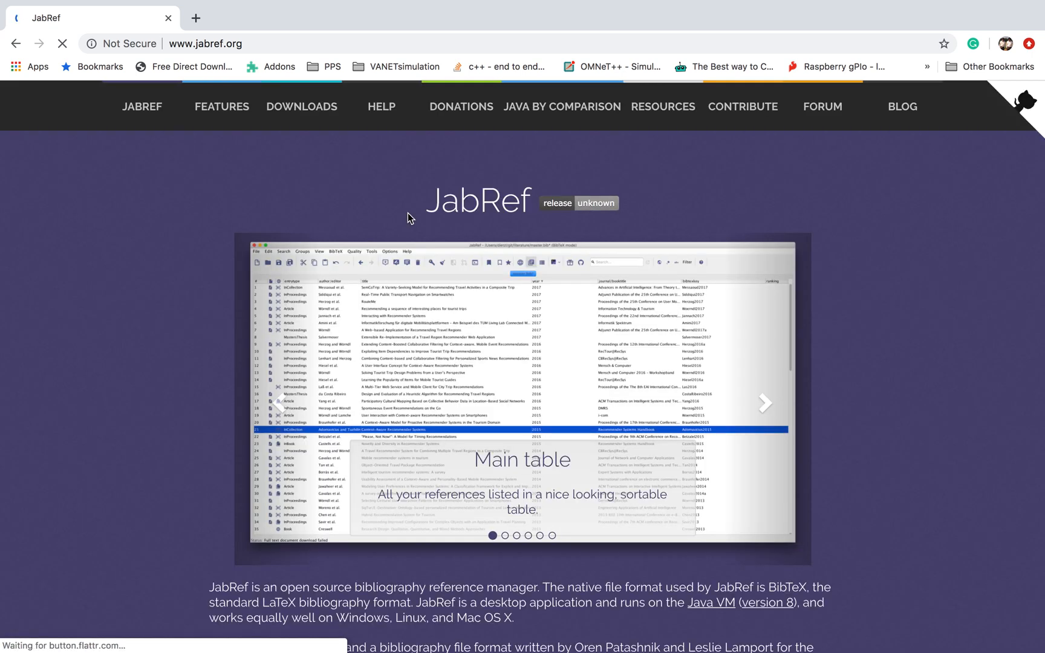
- Open the download page of the latest JabRef release and locate the OS X installer
{"action": "left_click", "coordinate": [308, 110]}
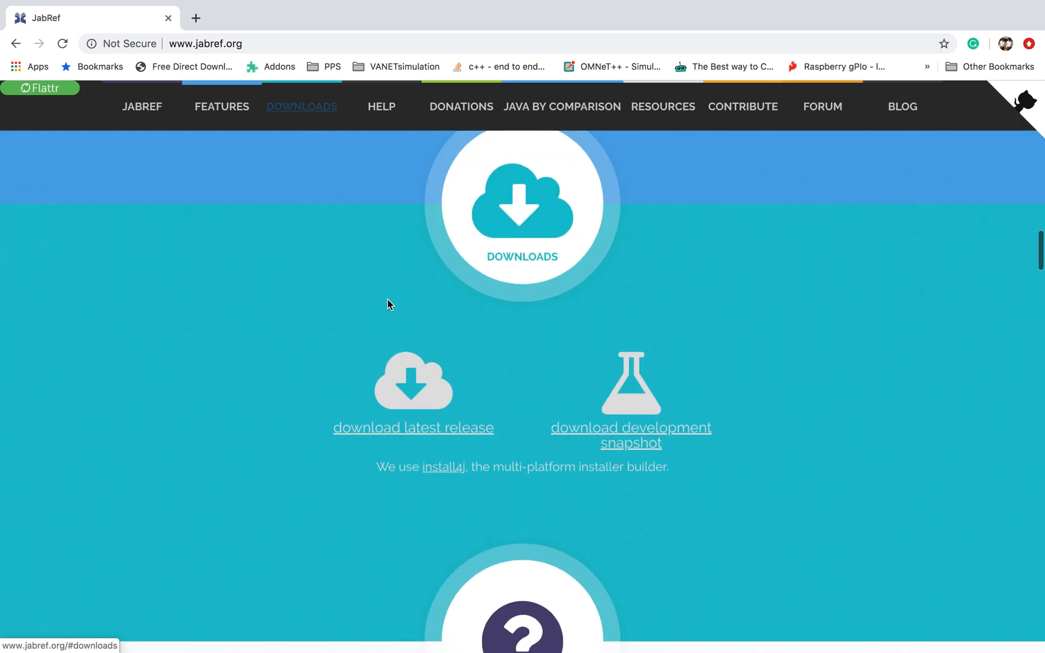
{"action": "left_click", "coordinate": [424, 396]}
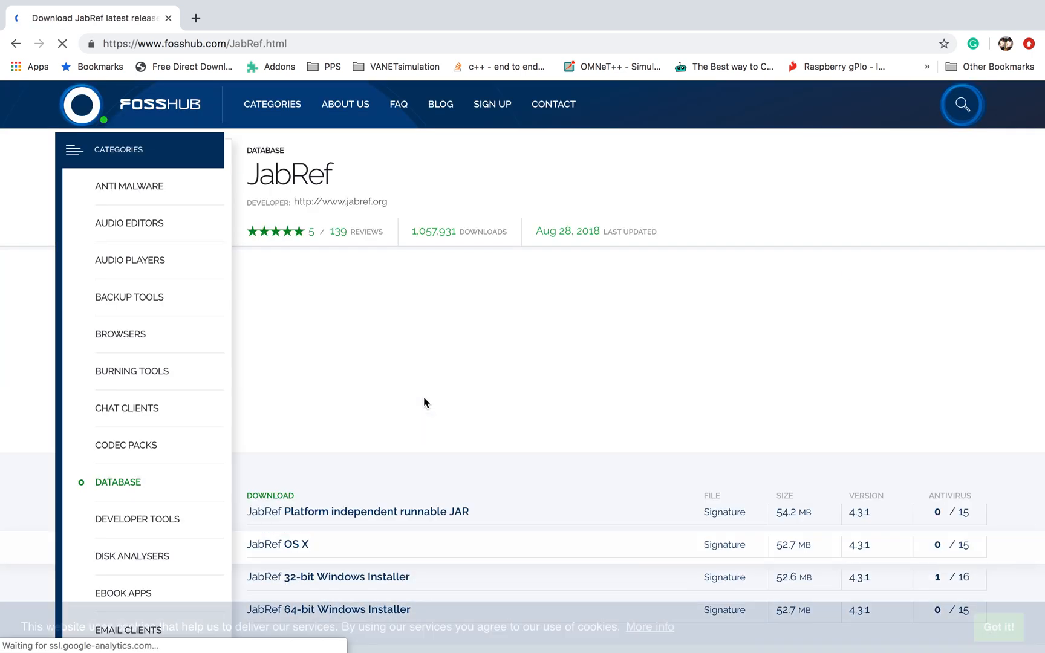
{"action": "scroll", "coordinate": [378, 332], "scroll_direction": "down", "scroll_amount": 3}
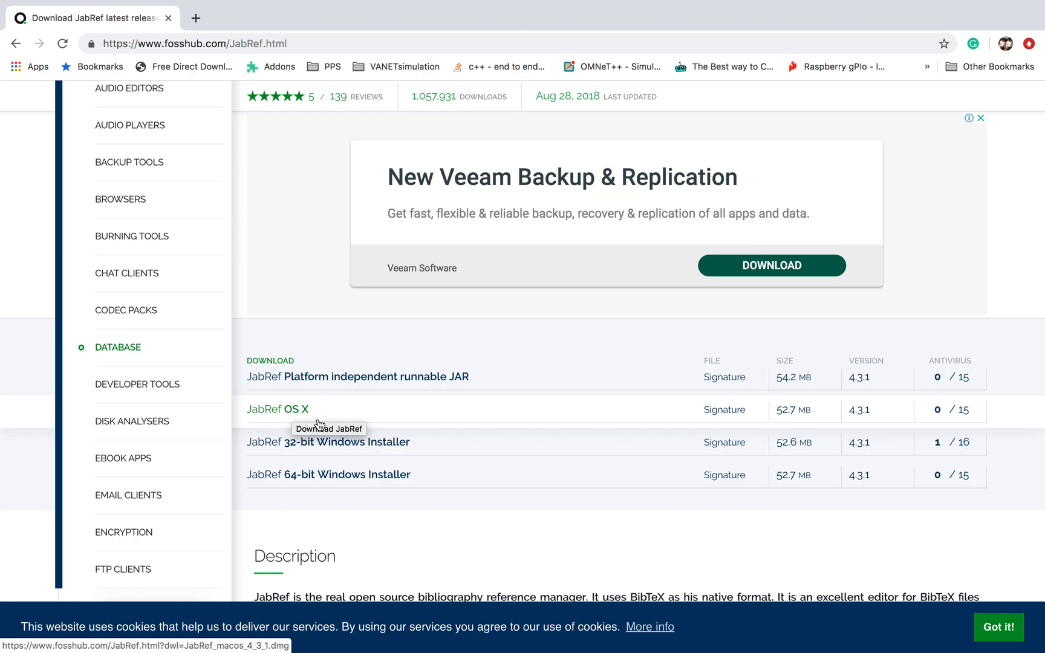
- Switch to Finder and open bibliography.bib from the Article-5-IoV folder with JabRef (4.3.1)
{"action": "key", "text": "ctrl+Left"}
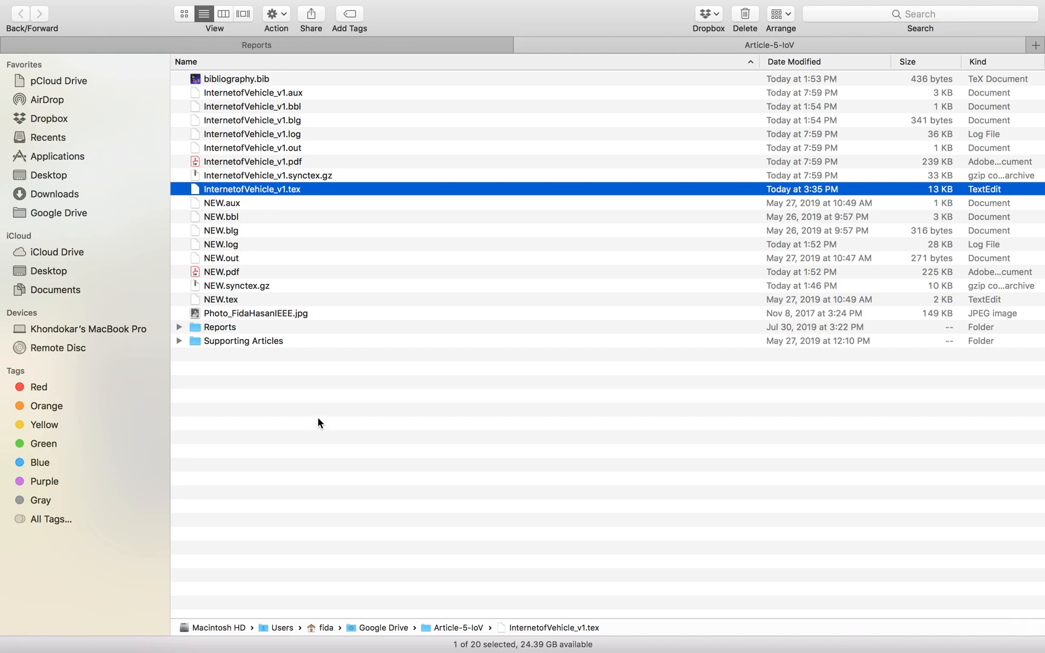
{"action": "left_click", "coordinate": [251, 81]}
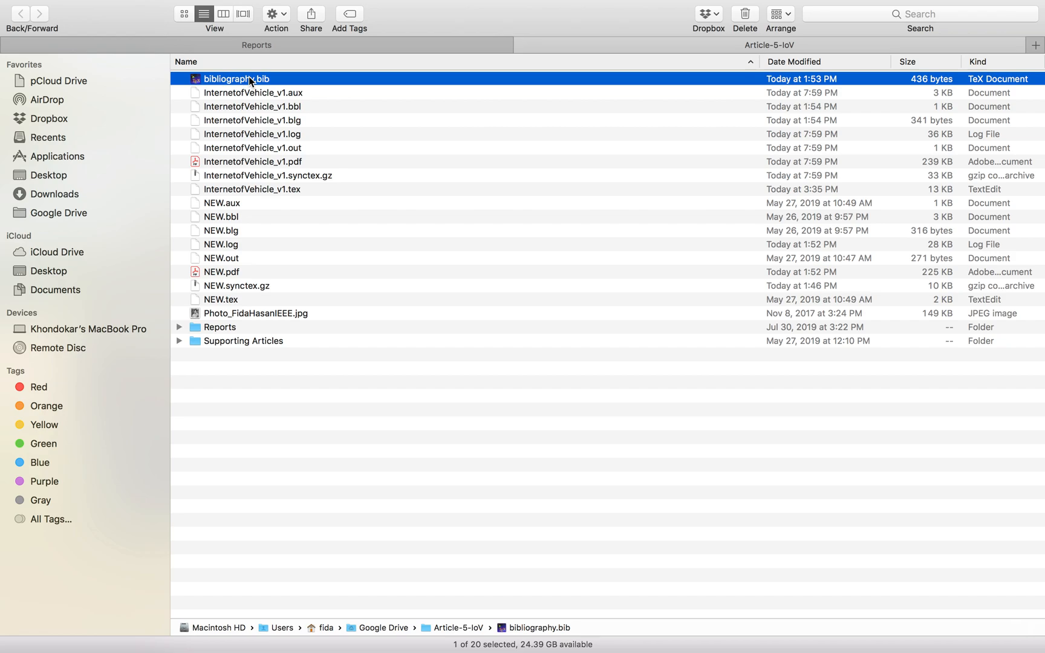
{"action": "right_click", "coordinate": [251, 80]}
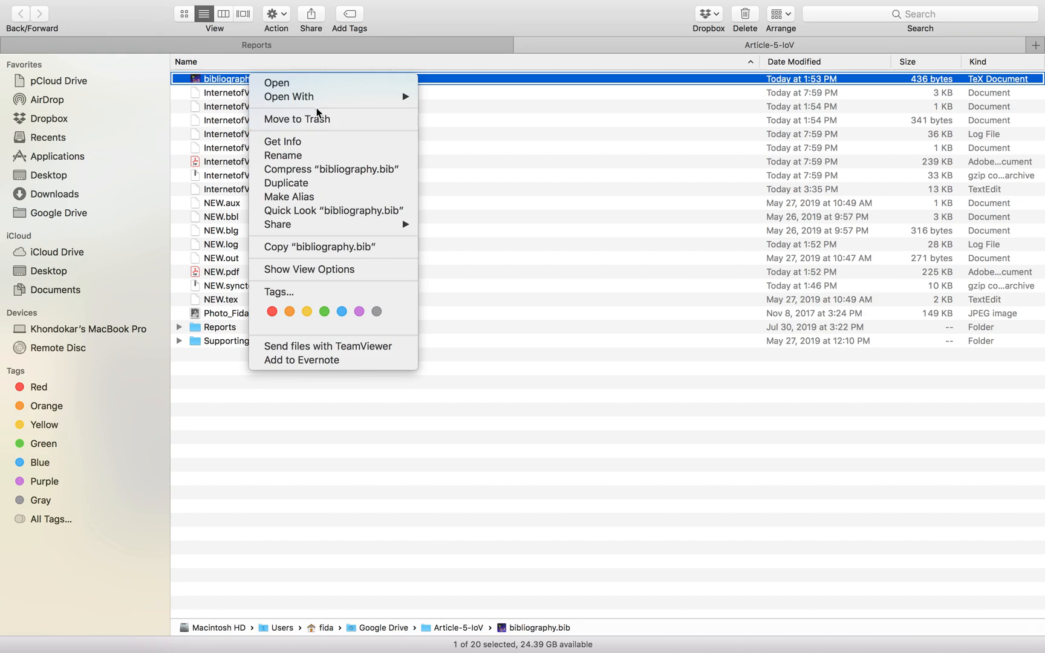
{"action": "mouse_move", "coordinate": [327, 100]}
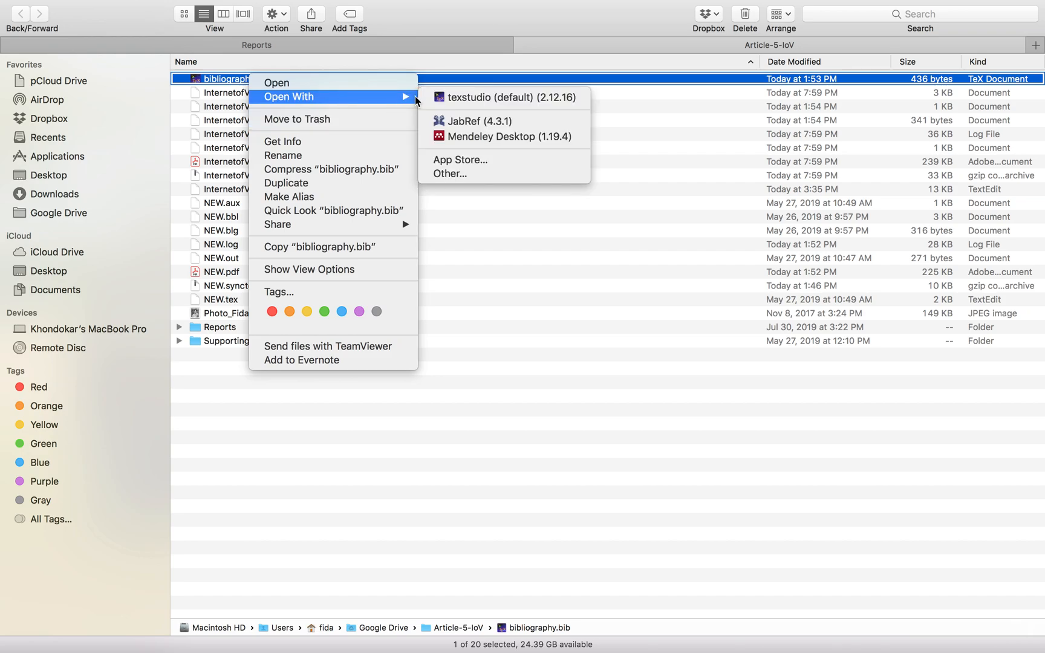
{"action": "left_click", "coordinate": [448, 121]}
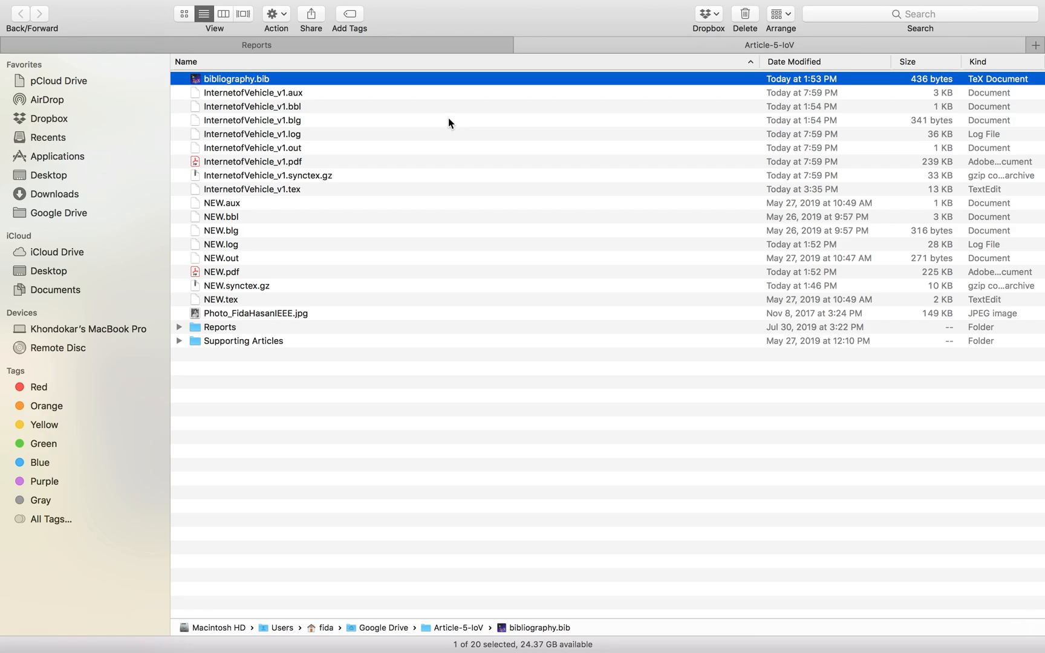
- Switch to the desktop with the presentation and bring the JabRef window to the front
{"action": "key", "text": "ctrl+Left"}
{"action": "key", "text": "ctrl+Left"}
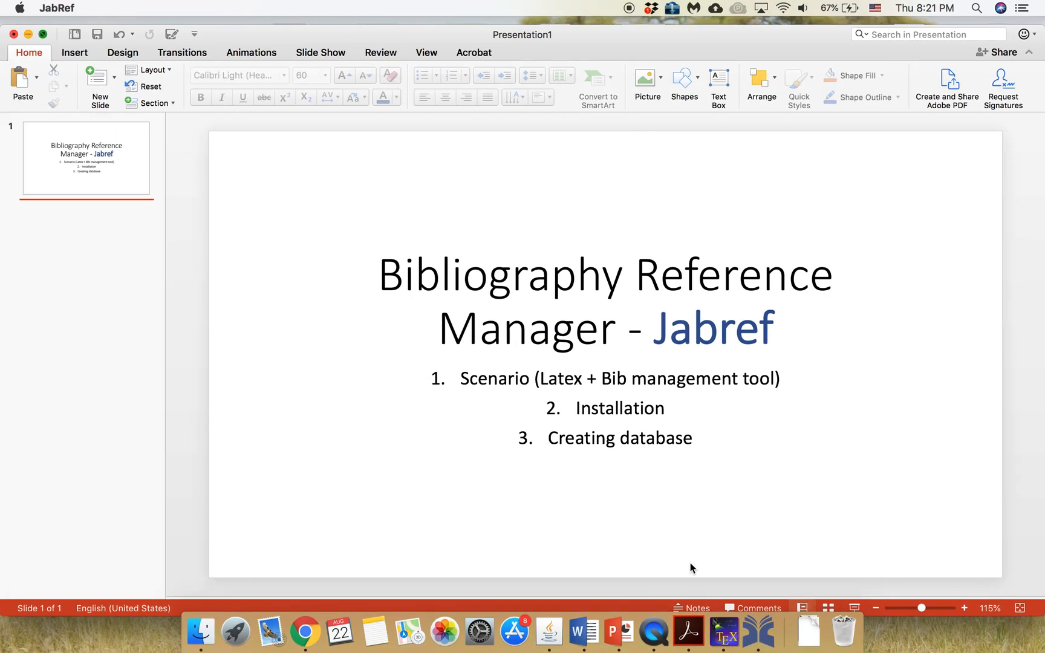
{"action": "left_click", "coordinate": [765, 633]}
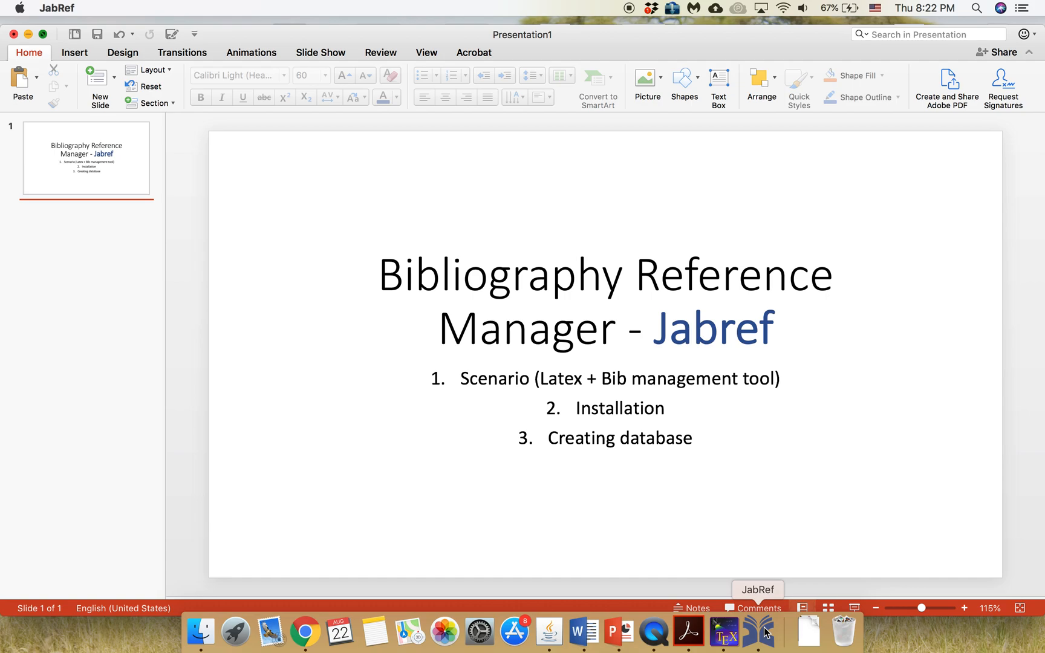
{"action": "left_click", "coordinate": [762, 638]}
{"action": "left_click", "coordinate": [760, 641]}
{"action": "key", "text": "ctrl+Left"}
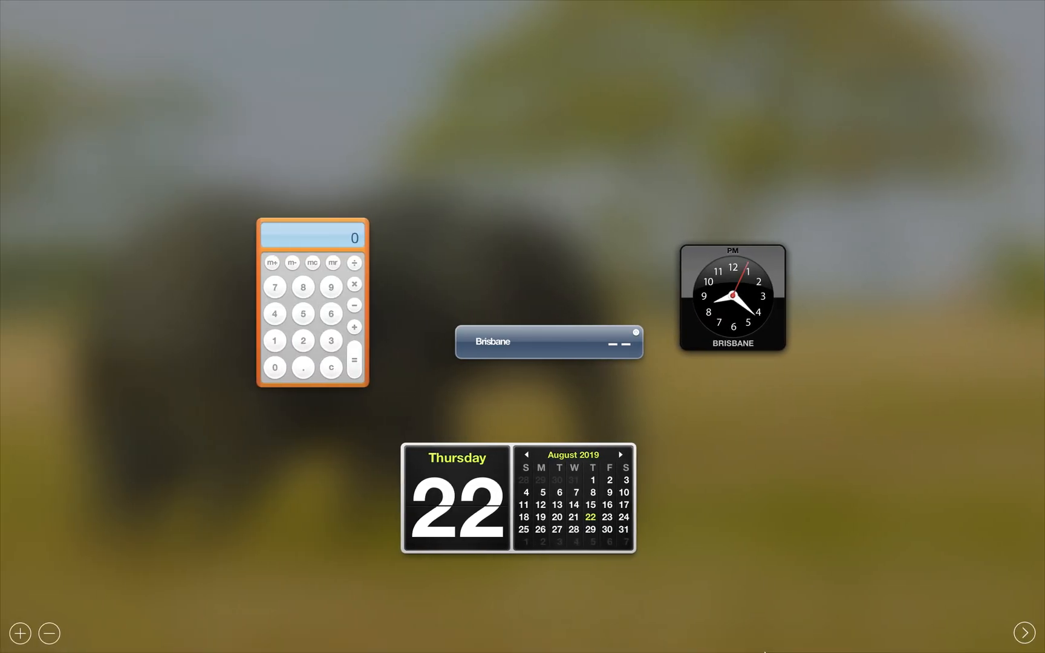
{"action": "left_click", "coordinate": [764, 641]}
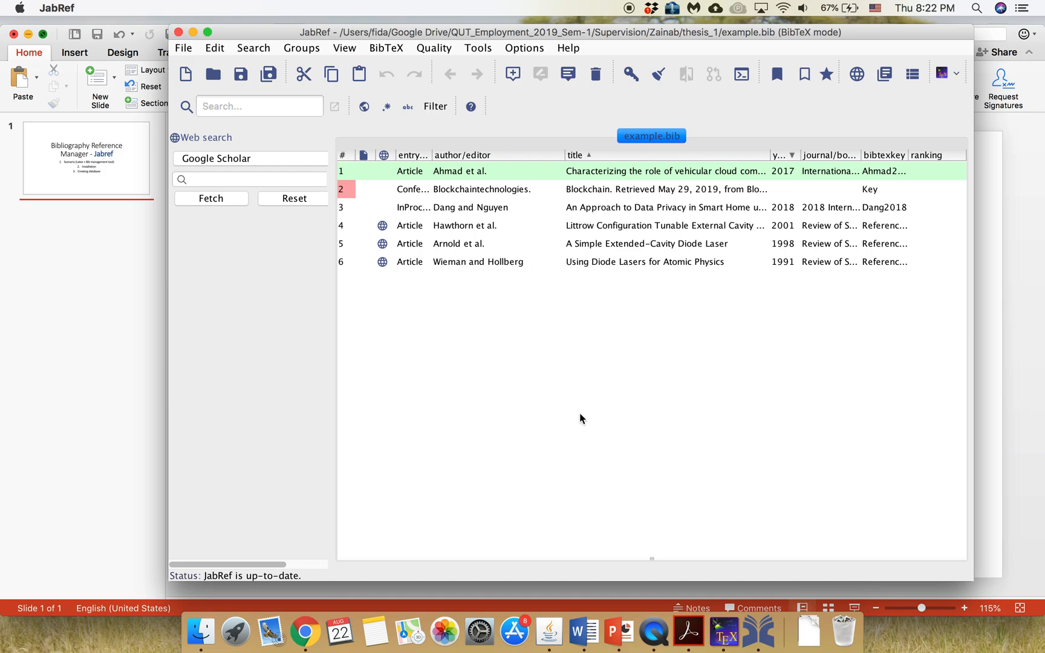
- In the project report PDF in Acrobat, select reference 8's title, "Developing vehicular data cloud services in the IoT environment", for copying
{"action": "left_click", "coordinate": [695, 644]}
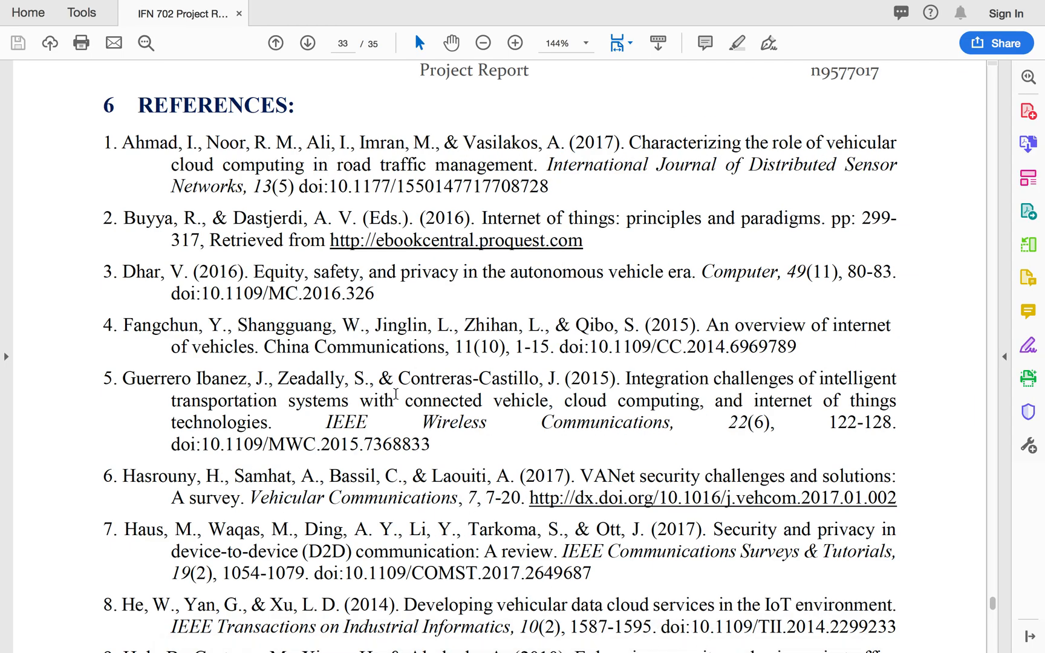
{"action": "scroll", "coordinate": [379, 452], "scroll_direction": "down", "scroll_amount": 3}
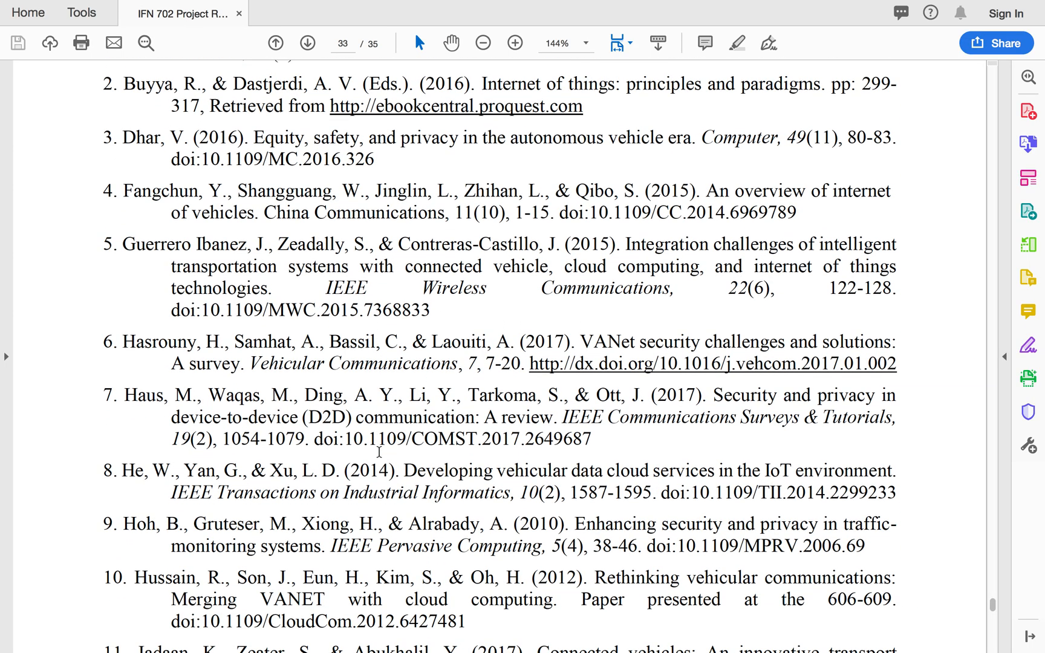
{"action": "scroll", "coordinate": [380, 453], "scroll_direction": "up", "scroll_amount": 5}
{"action": "scroll", "coordinate": [379, 453], "scroll_direction": "down", "scroll_amount": 4}
{"action": "scroll", "coordinate": [379, 453], "scroll_direction": "down", "scroll_amount": 5}
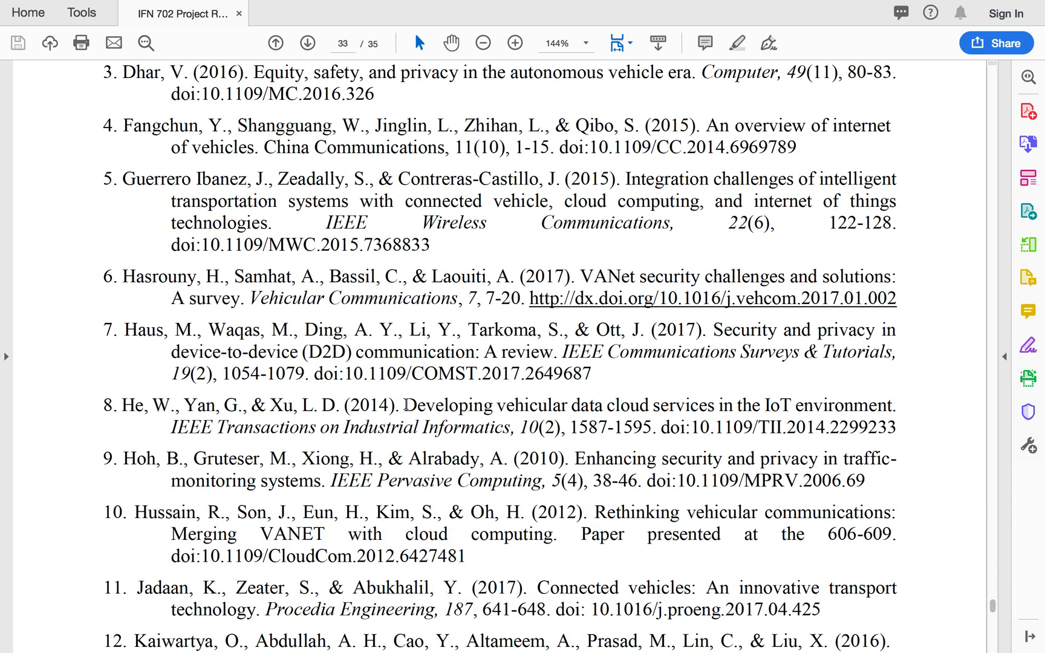
{"action": "left_click_drag", "start_coordinate": [405, 404], "coordinate": [547, 406]}
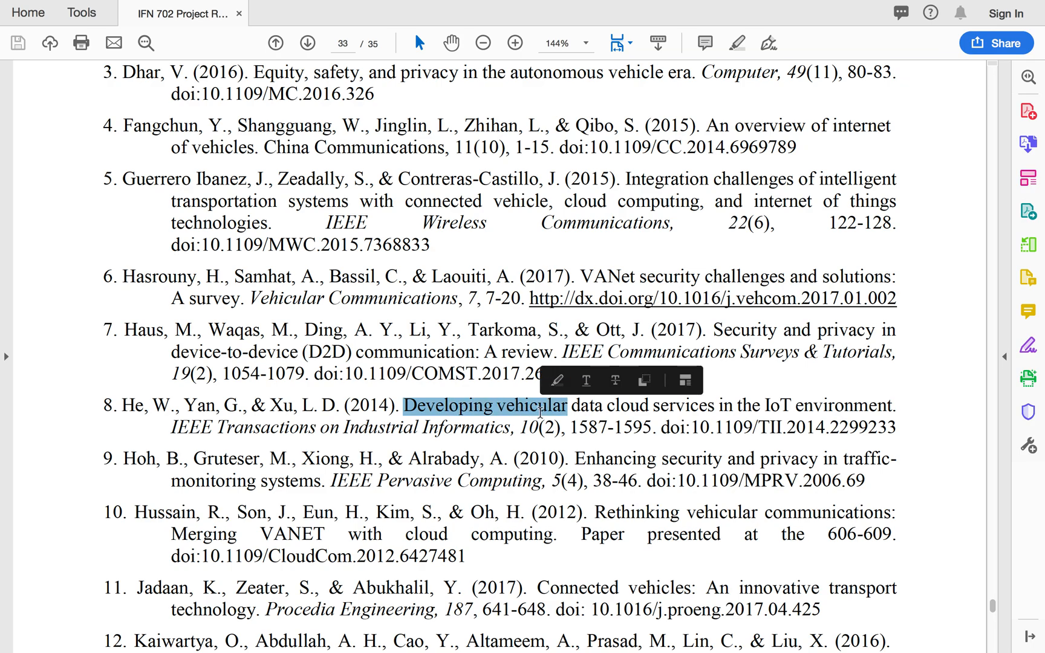
{"action": "left_click", "coordinate": [499, 403]}
{"action": "left_click_drag", "start_coordinate": [404, 405], "coordinate": [893, 407]}
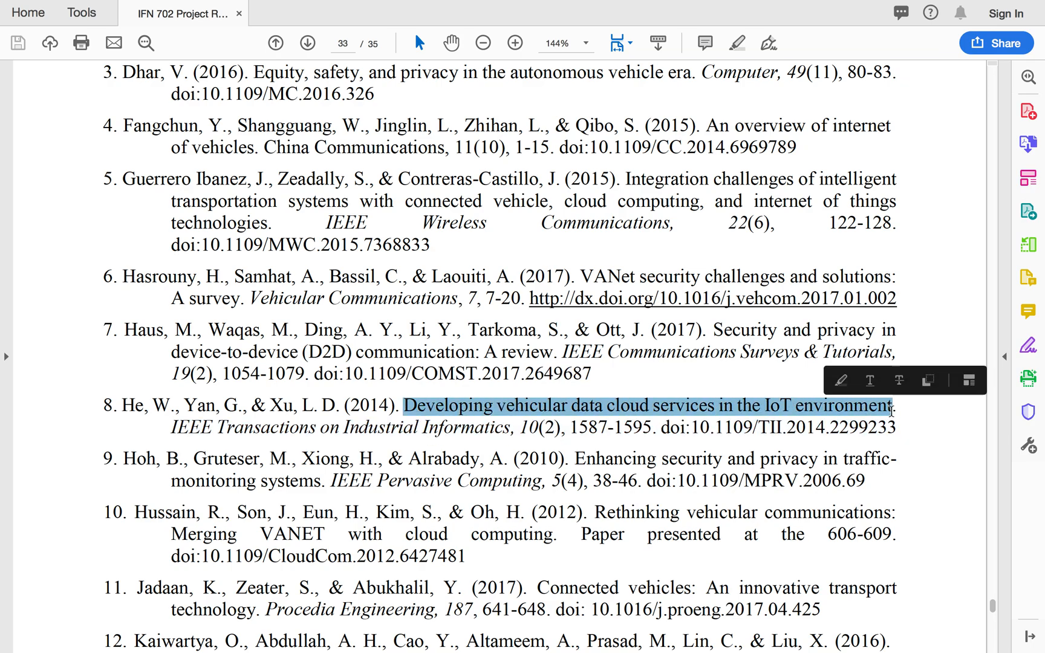
- Switch to JabRef, paste the copied title into the web search and keep Google Scholar as the source
{"action": "key", "text": "ctrl+Left"}
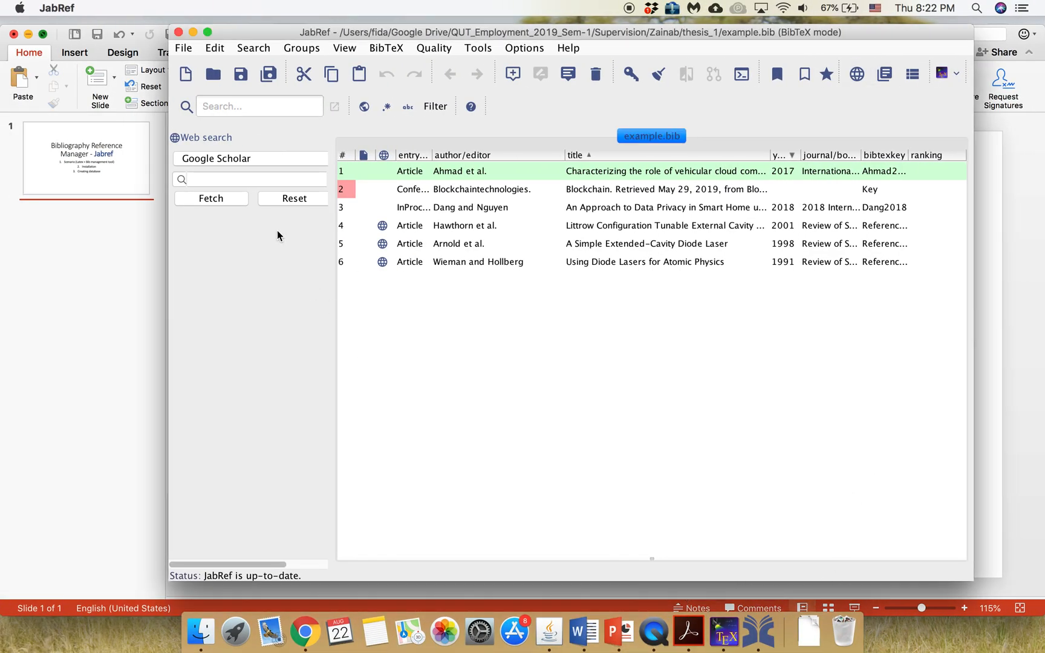
{"action": "left_click", "coordinate": [242, 180]}
{"action": "key", "text": "super+v"}
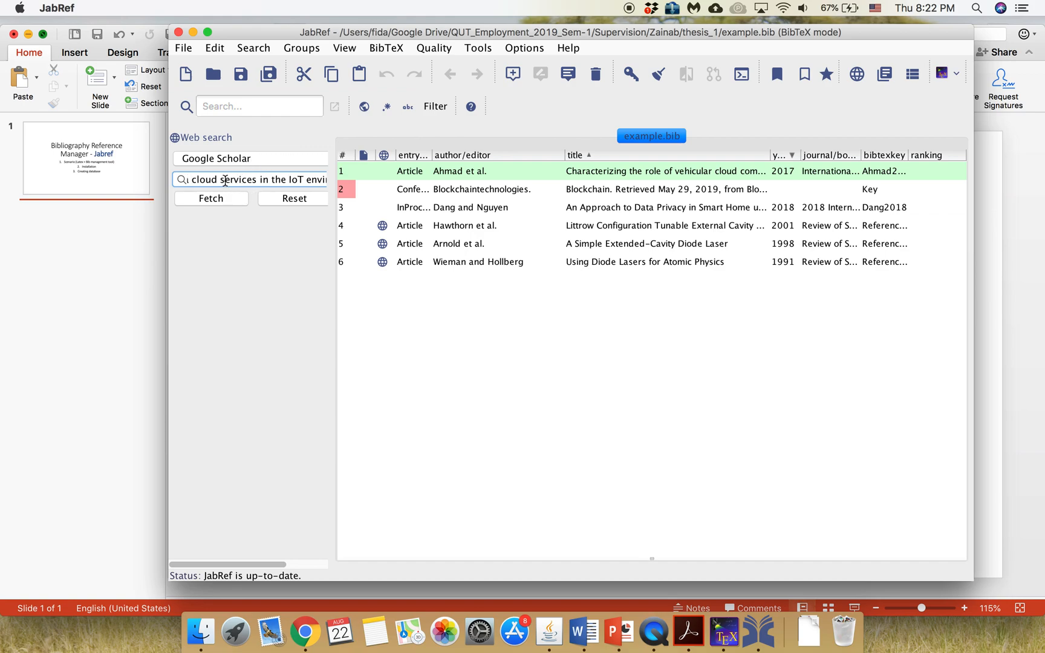
{"action": "left_click", "coordinate": [224, 159]}
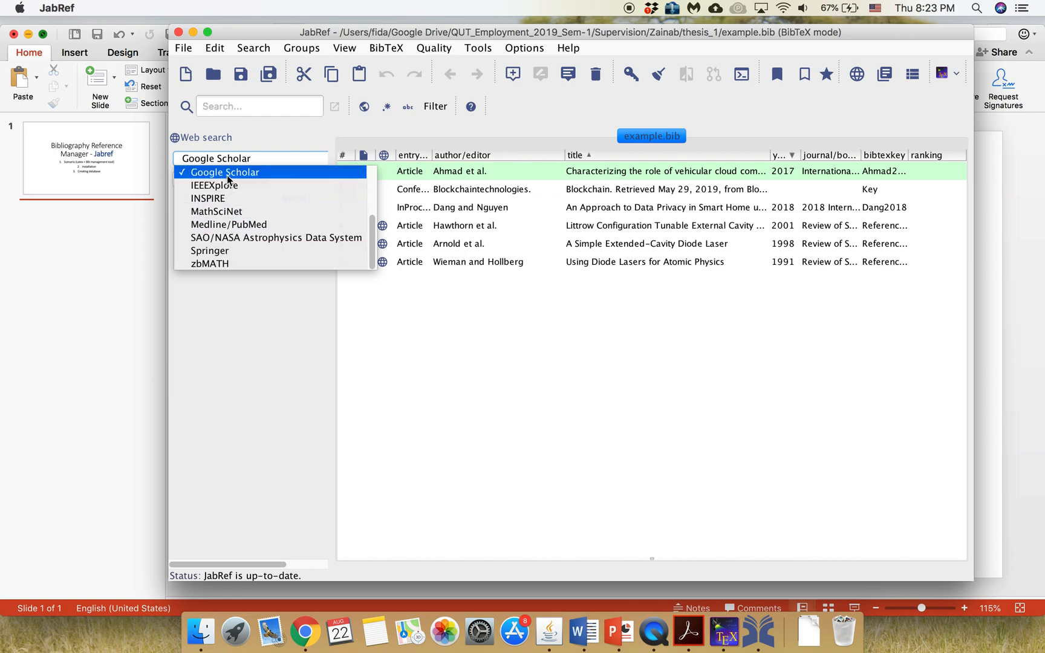
{"action": "left_click", "coordinate": [227, 175]}
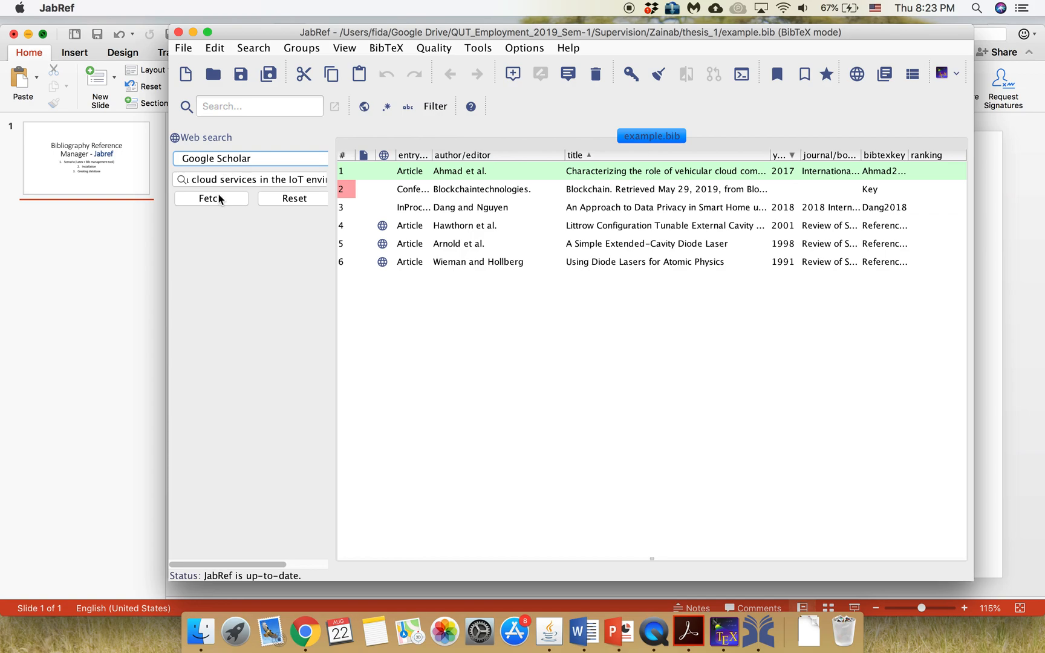
- Try to fetch the pasted title from Google Scholar
{"action": "left_click", "coordinate": [219, 199]}
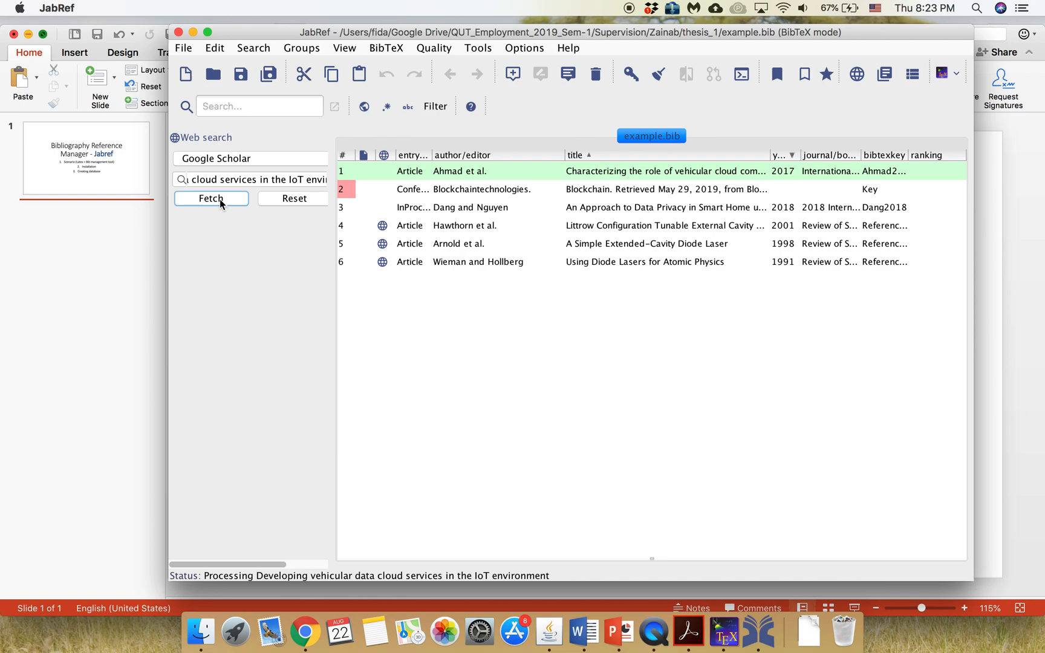
{"action": "left_click", "coordinate": [215, 199]}
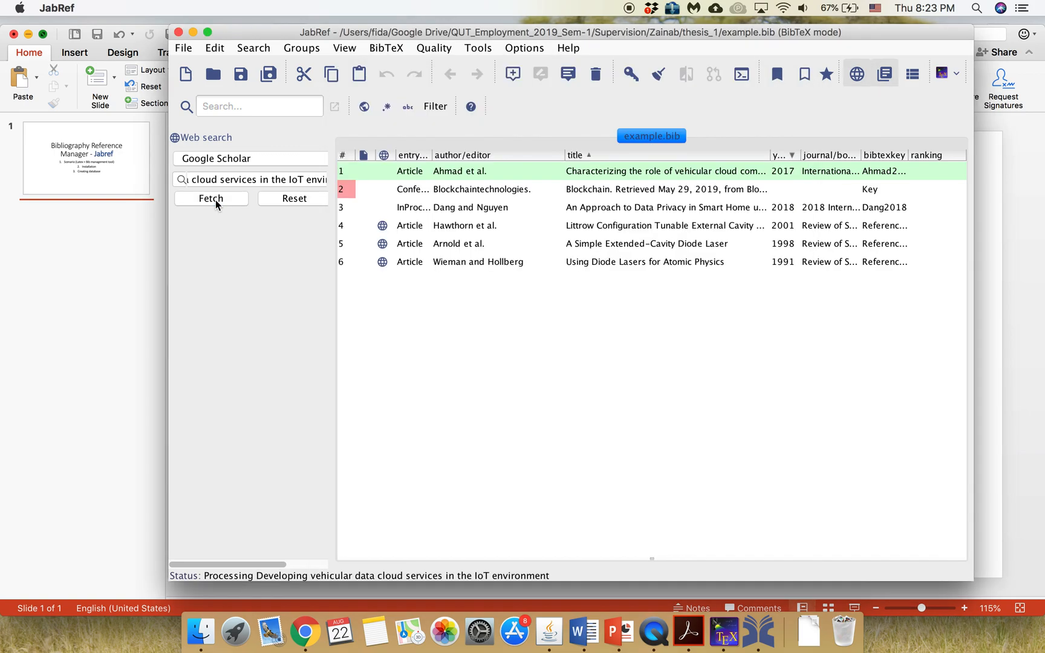
{"action": "left_click", "coordinate": [215, 199]}
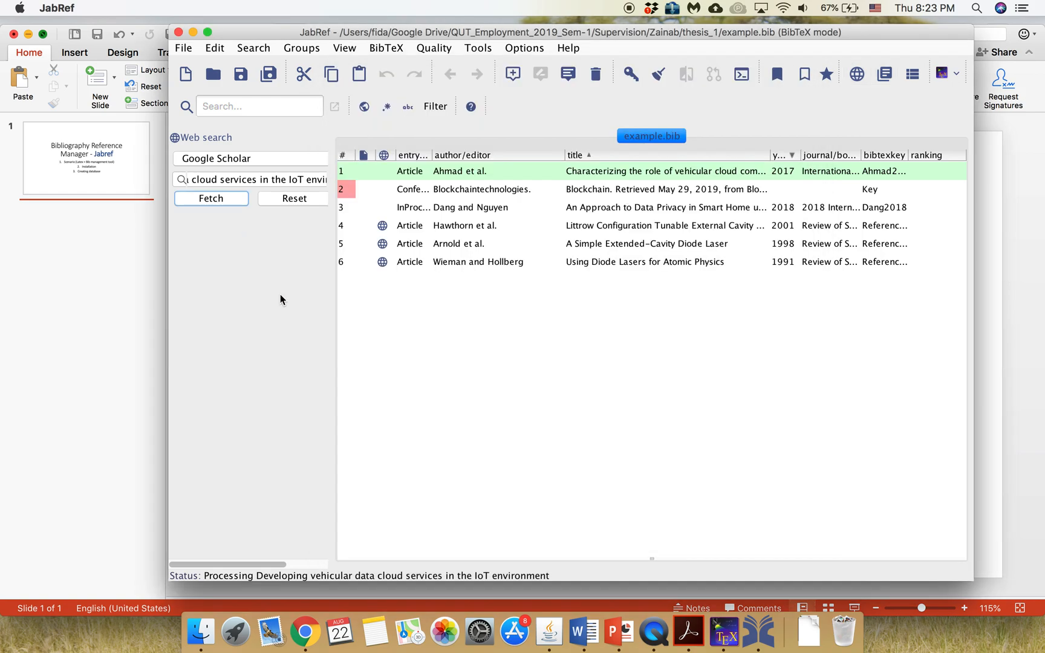
{"action": "key", "text": "F12"}
{"action": "key", "text": "F12"}
- Set the web search source to IEEEXplore and fetch entries for the pasted title
{"action": "left_click", "coordinate": [242, 159]}
{"action": "left_click", "coordinate": [214, 185]}
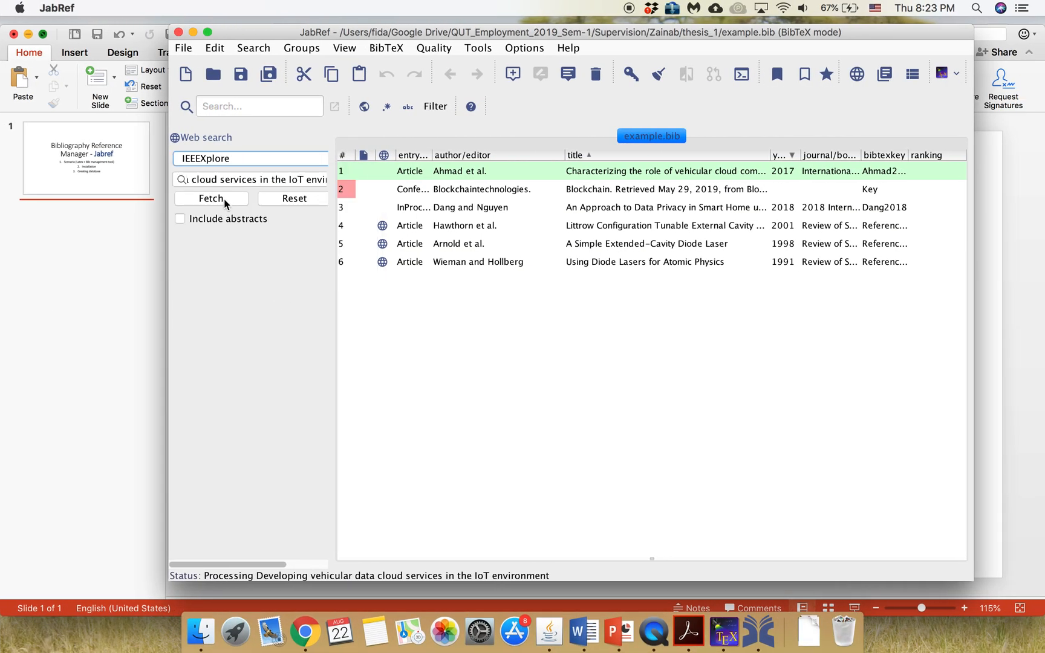
{"action": "left_click", "coordinate": [224, 199]}
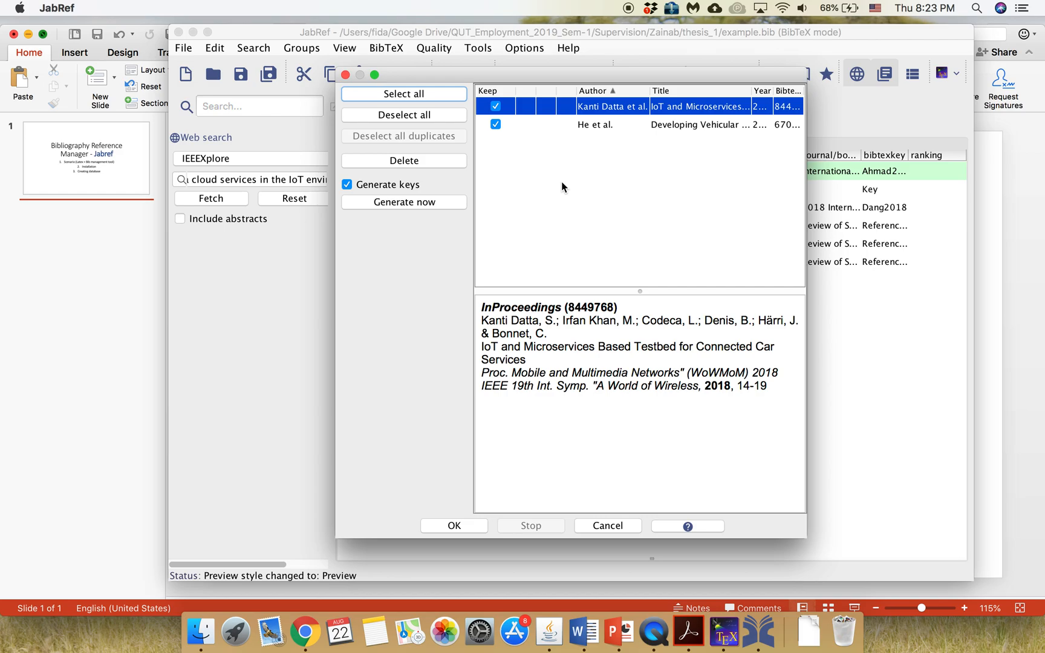
- Switch to the project report in Acrobat and check reference 8 against the fetched entries
{"action": "key", "text": "ctrl+Left"}
{"action": "key", "text": "ctrl+Right"}
{"action": "left_click", "coordinate": [689, 632]}
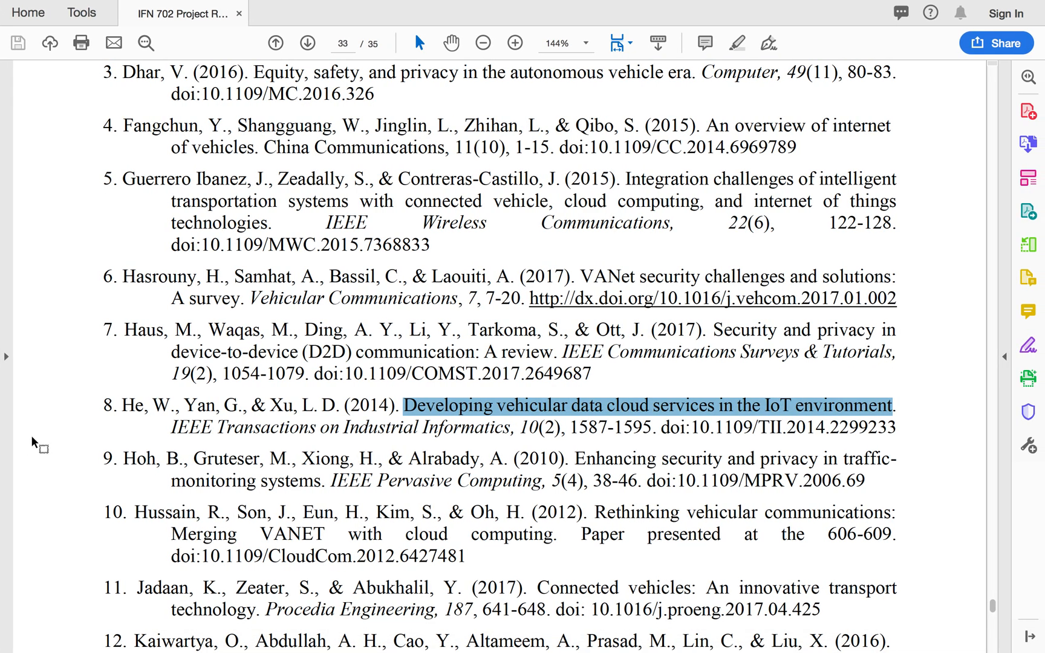
- Switch to JabRef, import only the fetched entry "Developing Vehicular Data Cloud Services in the IoT Environment" and save the example.bib library
{"action": "key", "text": "super+Tab"}
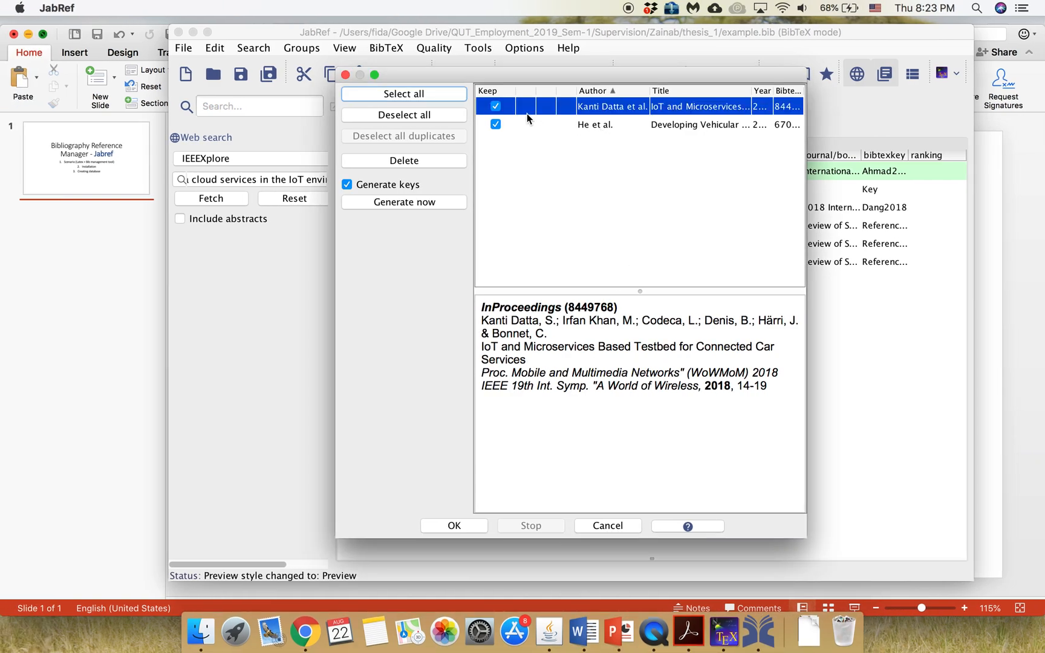
{"action": "left_click", "coordinate": [496, 106]}
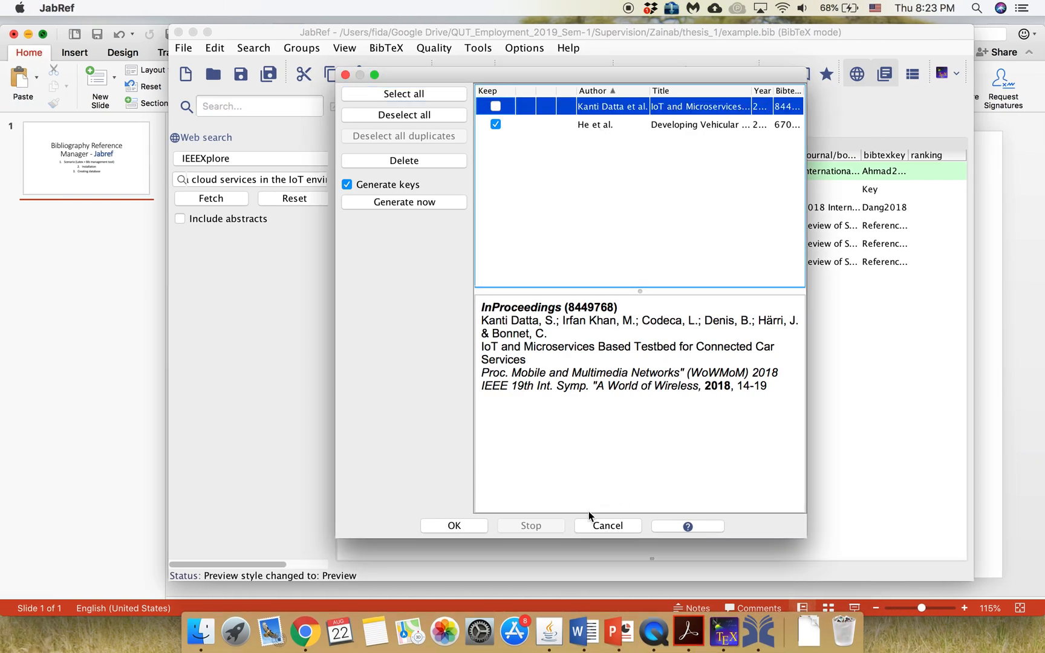
{"action": "left_click", "coordinate": [471, 525]}
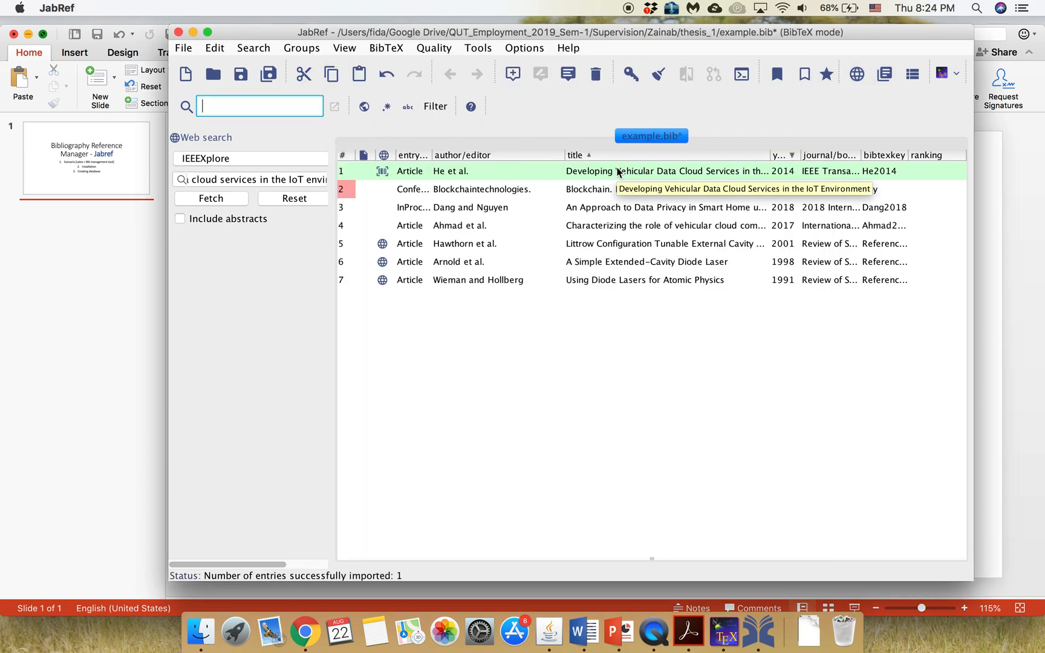
{"action": "left_click", "coordinate": [241, 77]}
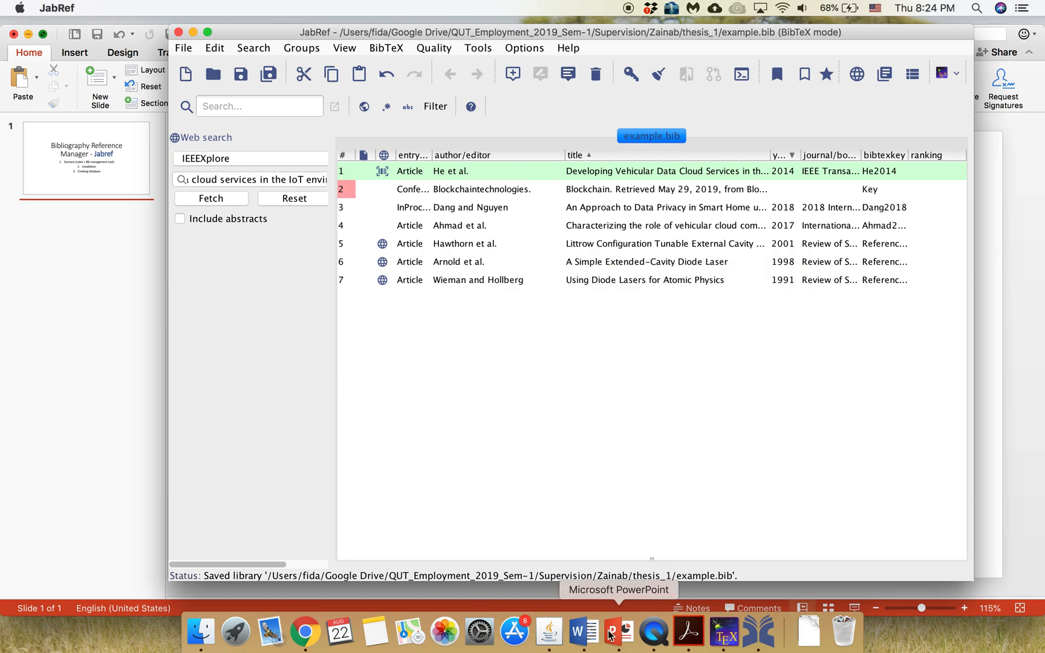
- View the project report's reference list in Acrobat and InternetofVehicle_v1.tex in the LaTeX editor, returning to JabRef after each
{"action": "left_click", "coordinate": [690, 632]}
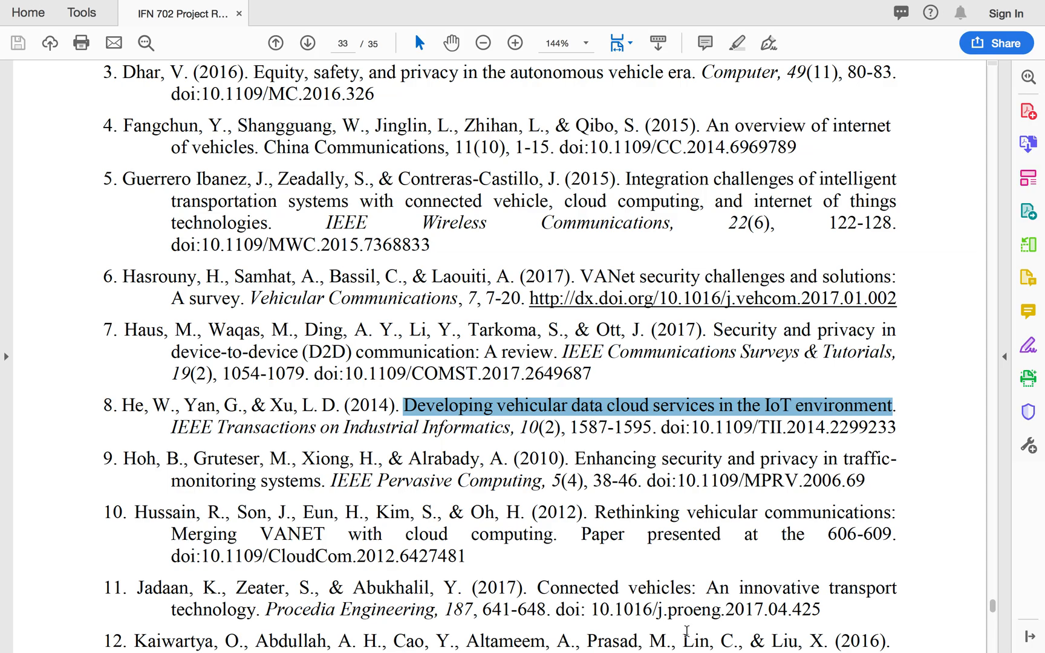
{"action": "key", "text": "ctrl+Right"}
{"action": "key", "text": "ctrl+Left"}
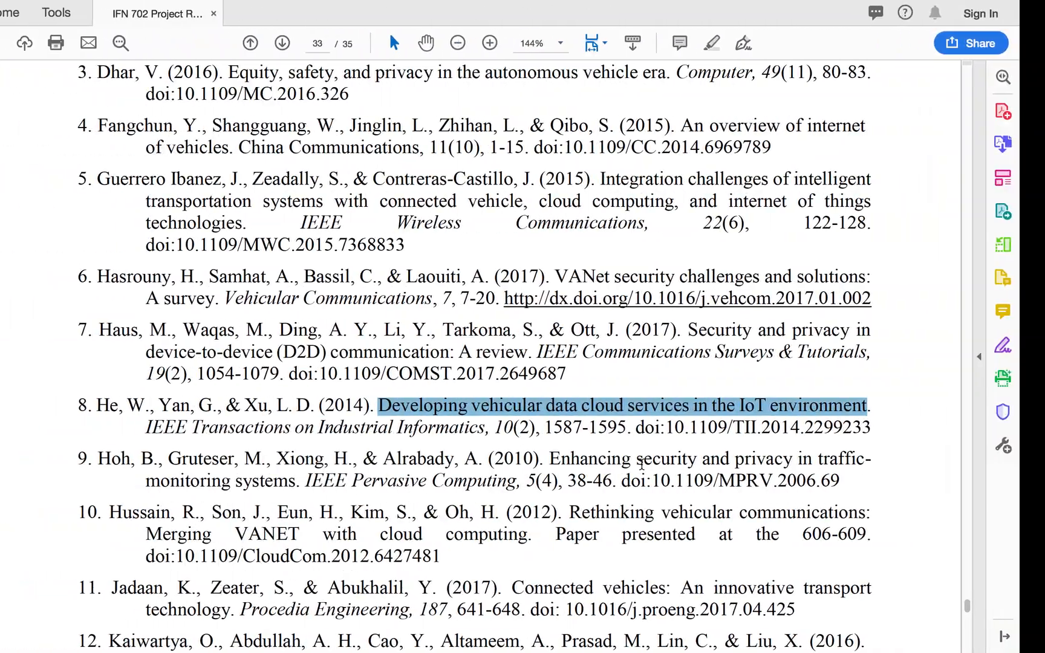
{"action": "key", "text": "ctrl+Left"}
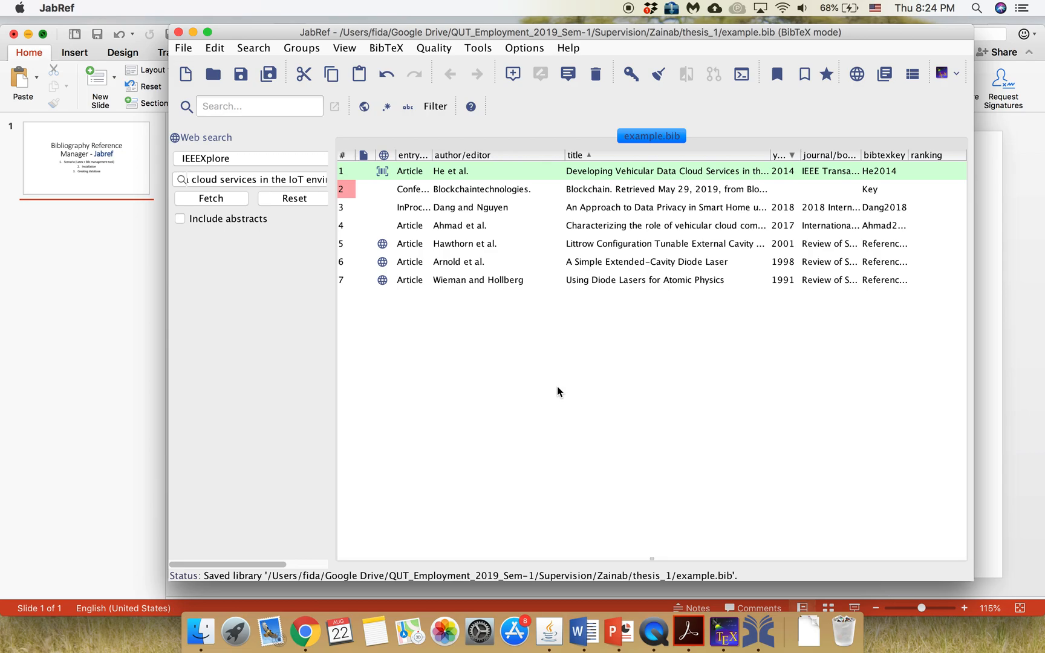
{"action": "left_click", "coordinate": [724, 632]}
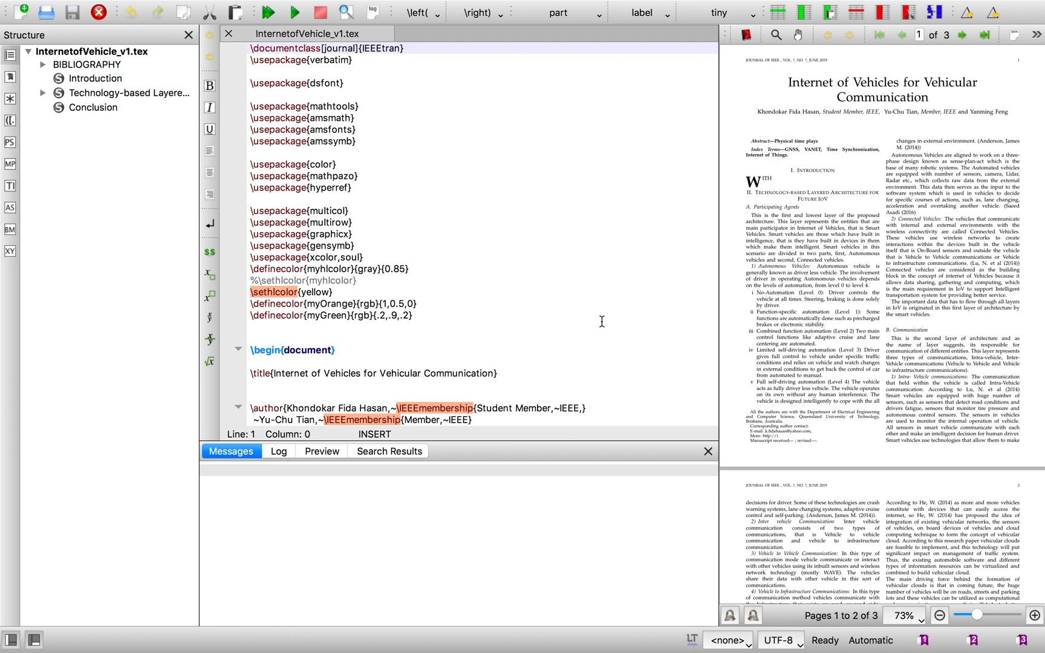
{"action": "key", "text": "ctrl+Left"}
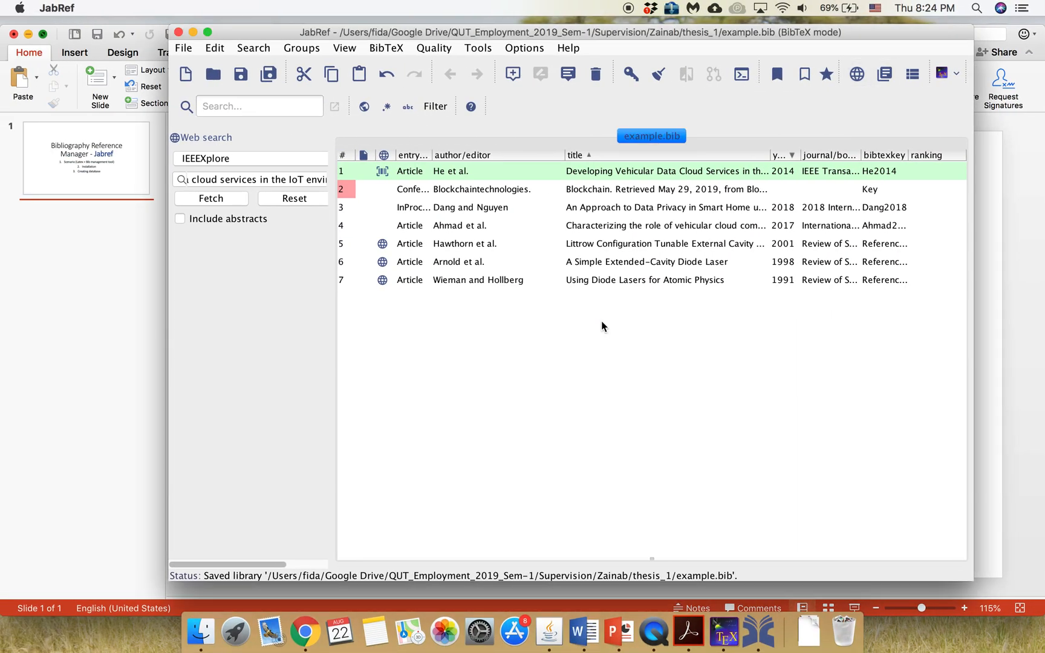